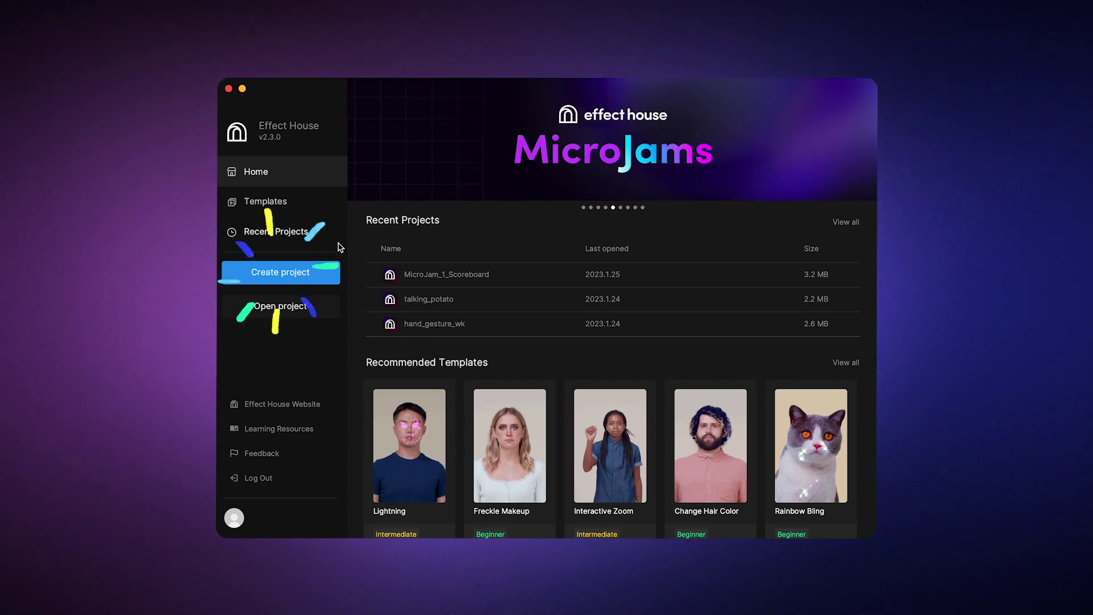
# Step: Start a new blank project and add an Eye Effect from Face Effects
pyautogui.click(327, 272)
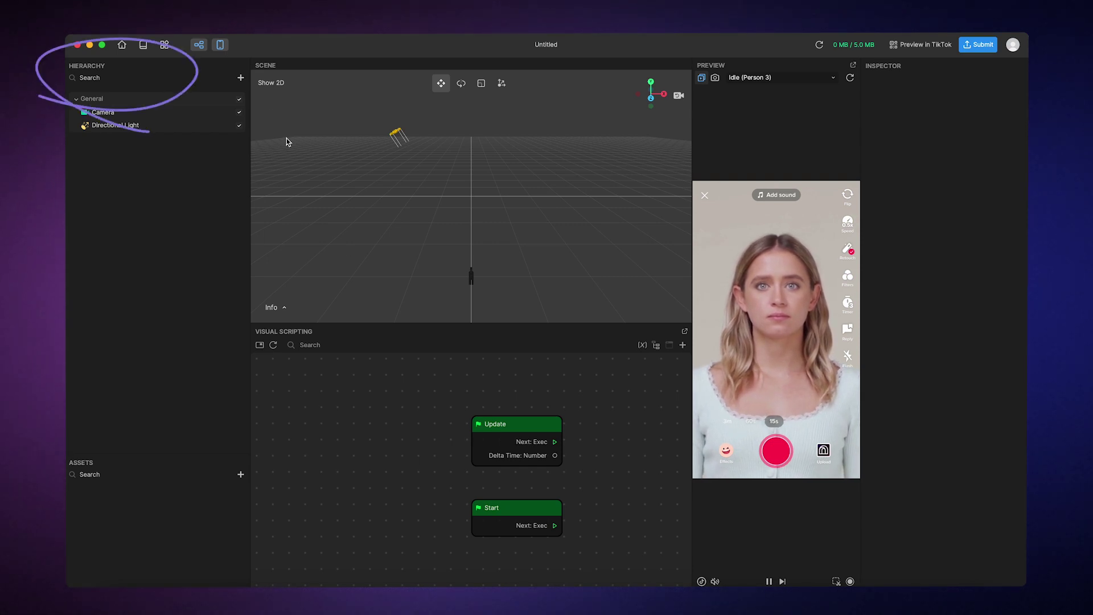
pyautogui.click(240, 80)
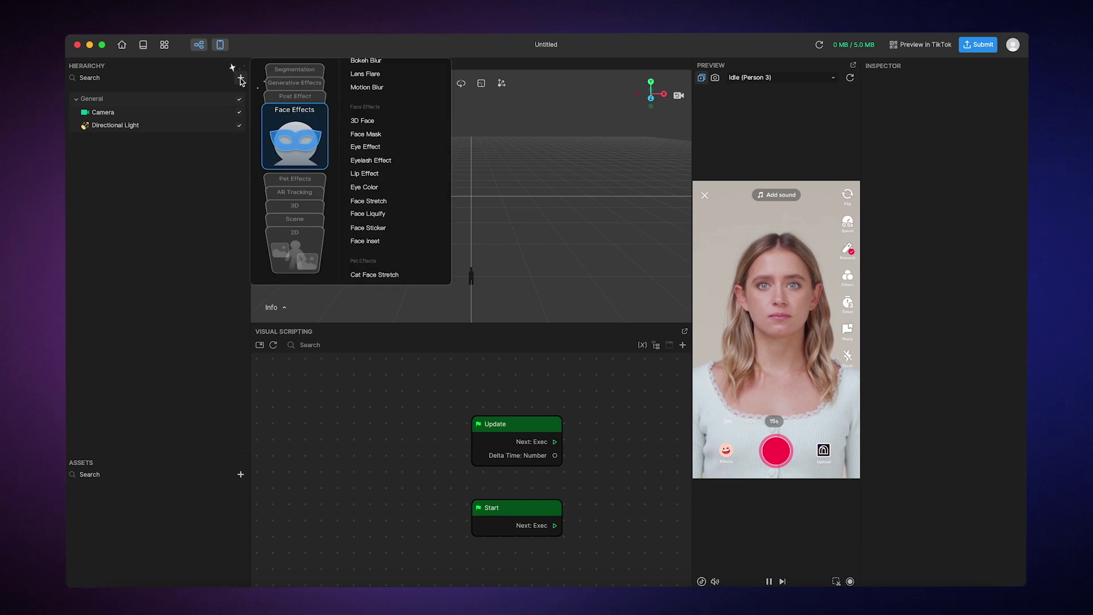
pyautogui.click(364, 147)
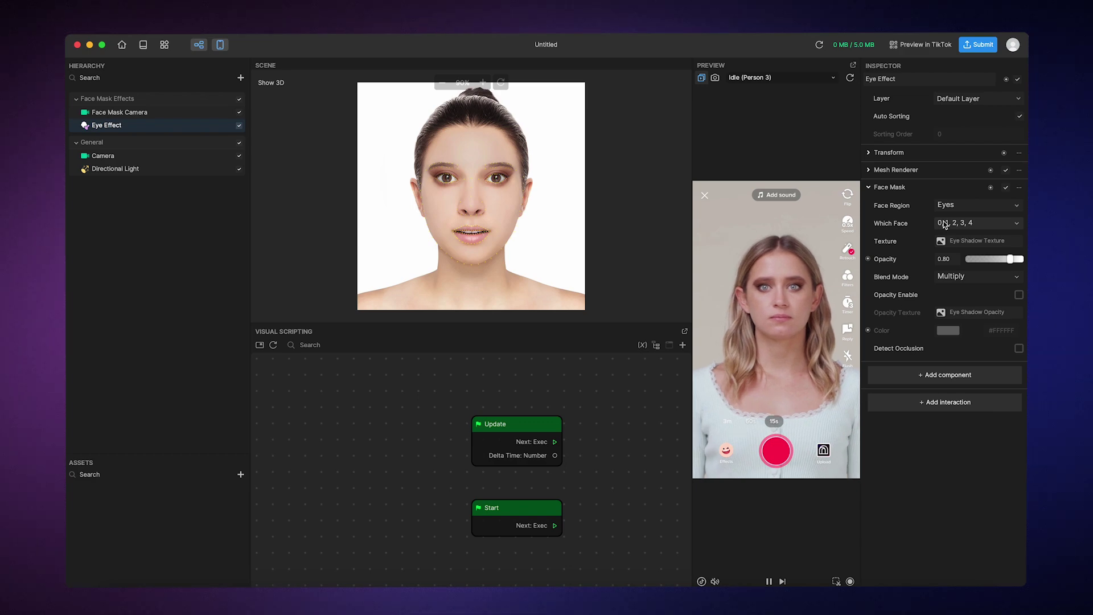
# Step: Raise the Eye Effect opacity to 1.00, leaving Which Face unchanged, and review blend modes
pyautogui.click(943, 225)
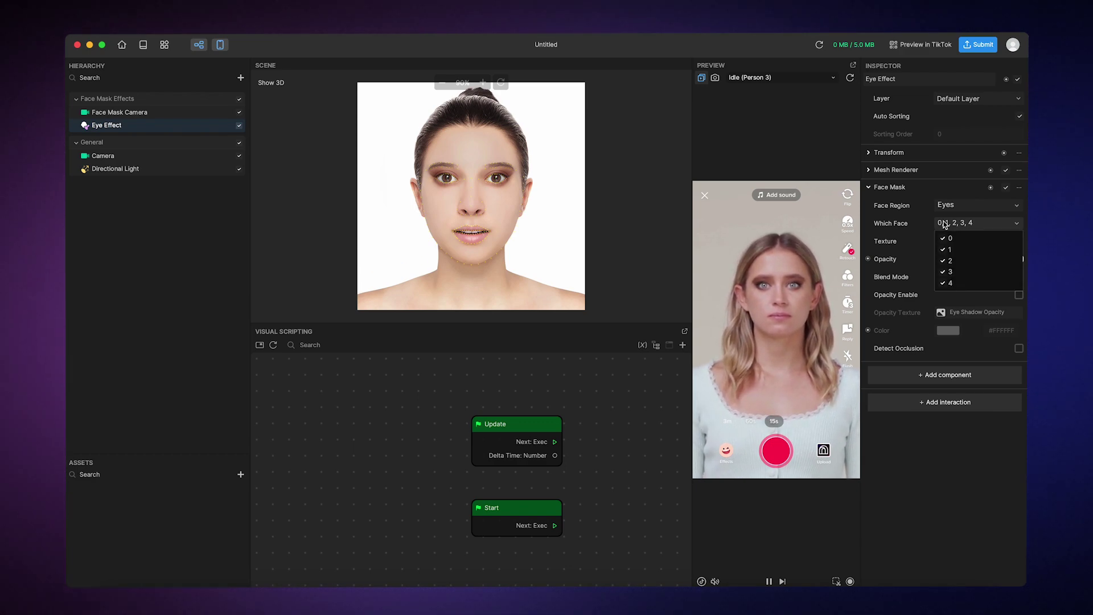
pyautogui.click(943, 225)
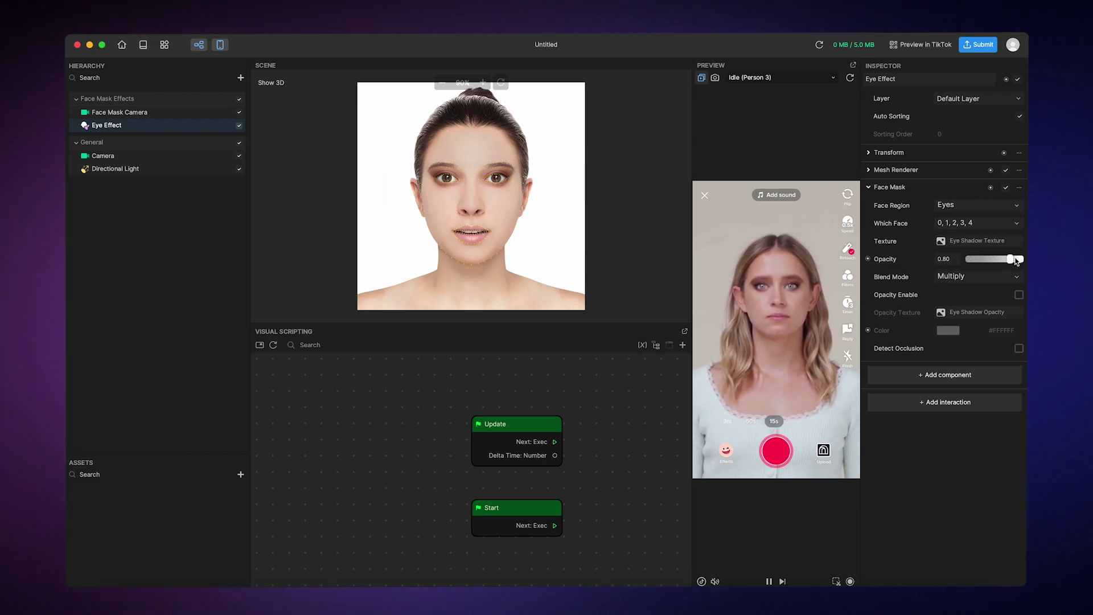
pyautogui.moveTo(1017, 261)
pyautogui.mouseDown()
pyautogui.moveTo(976, 259)
pyautogui.moveTo(1022, 260)
pyautogui.mouseUp()
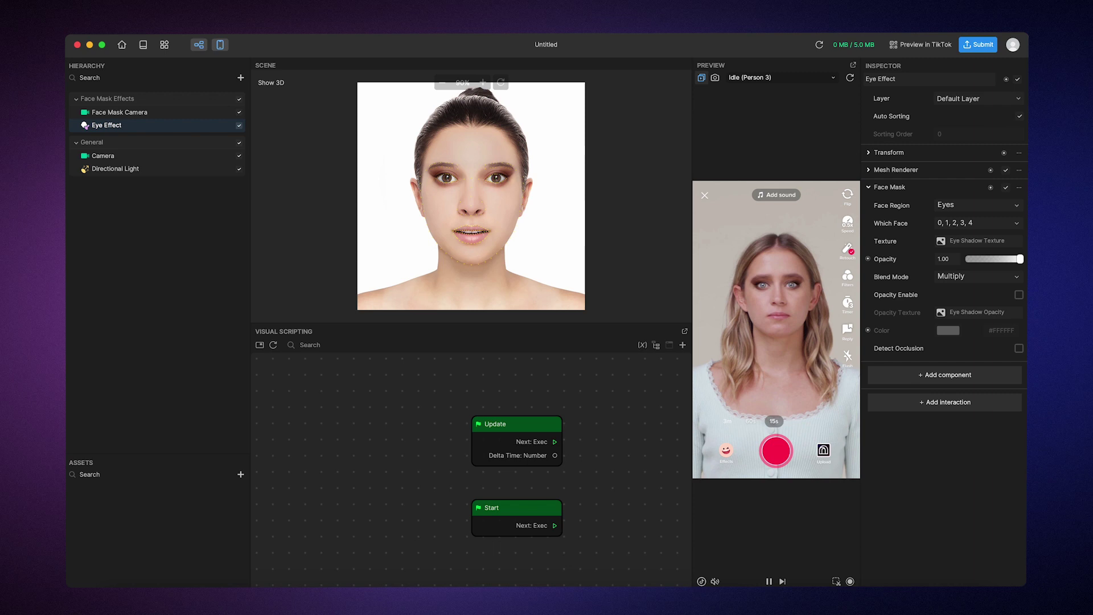
pyautogui.click(1000, 278)
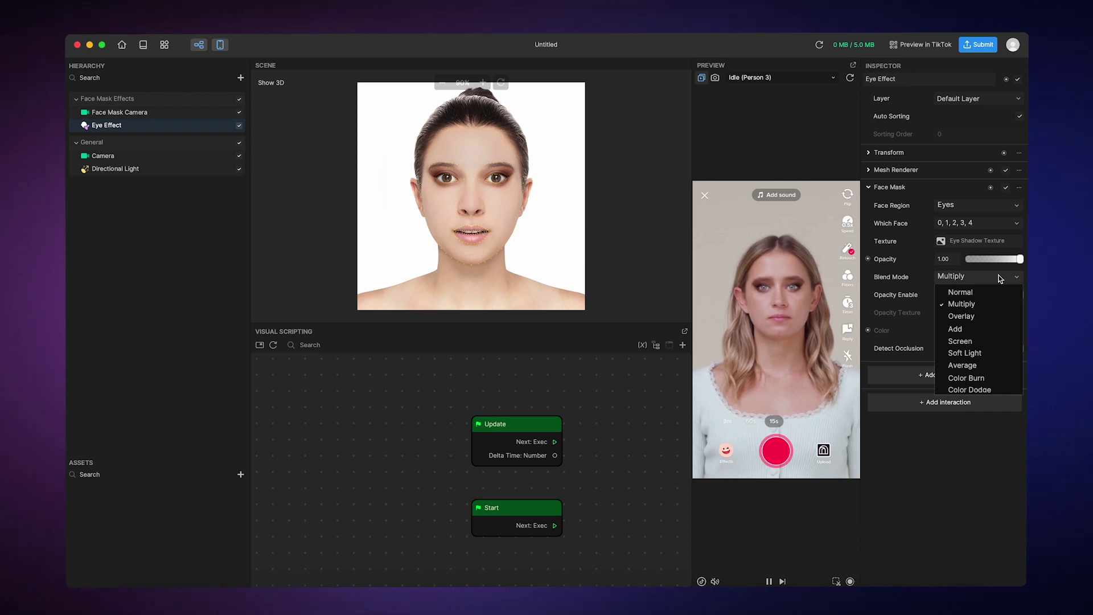
# Step: Keep Multiply blend, colour the eyeshadow red #B70000, and enable Detect Occlusion
pyautogui.click(1000, 277)
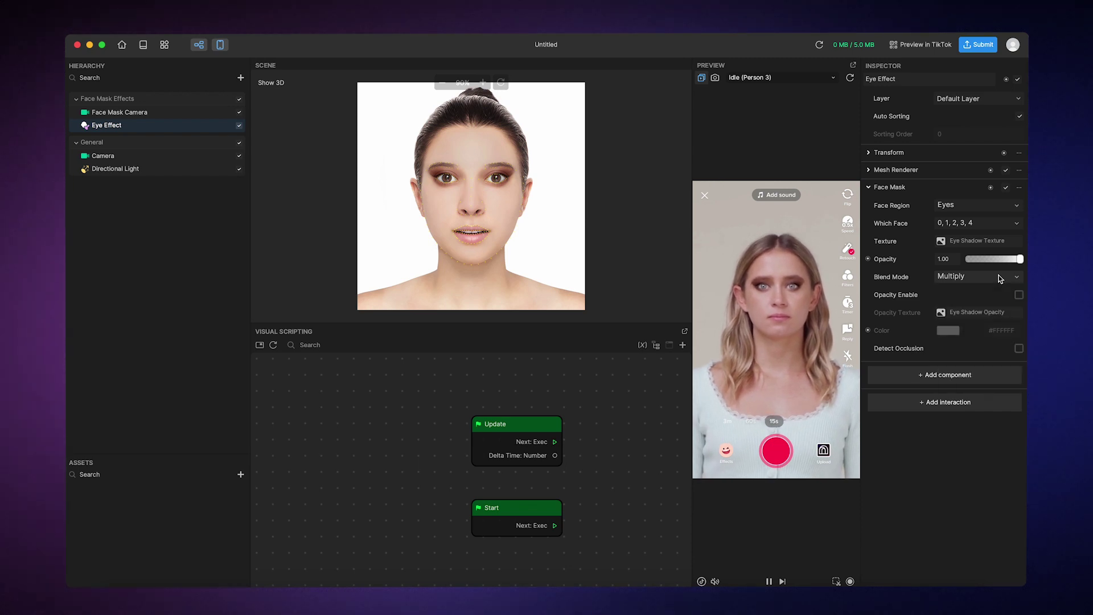
pyautogui.click(1019, 294)
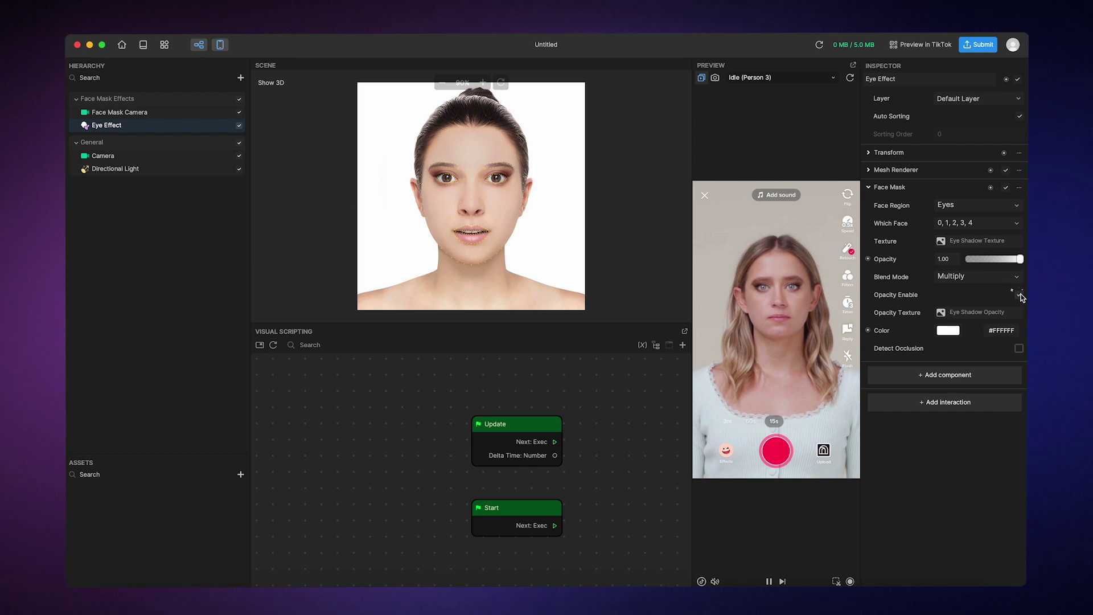
pyautogui.click(959, 331)
pyautogui.moveTo(904, 326); pyautogui.dragTo(932, 293)
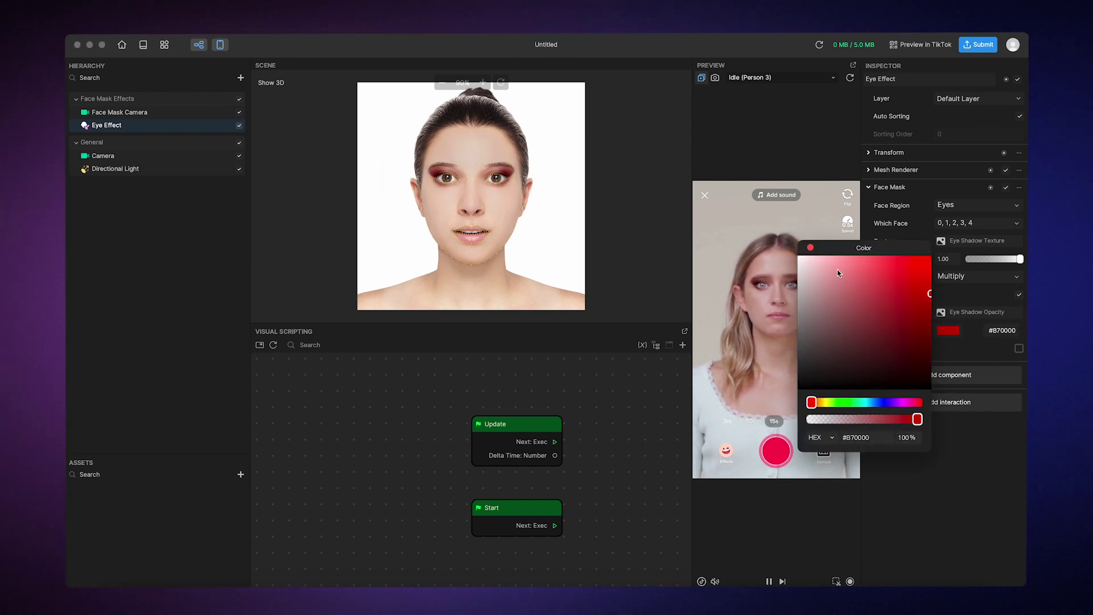
pyautogui.click(810, 249)
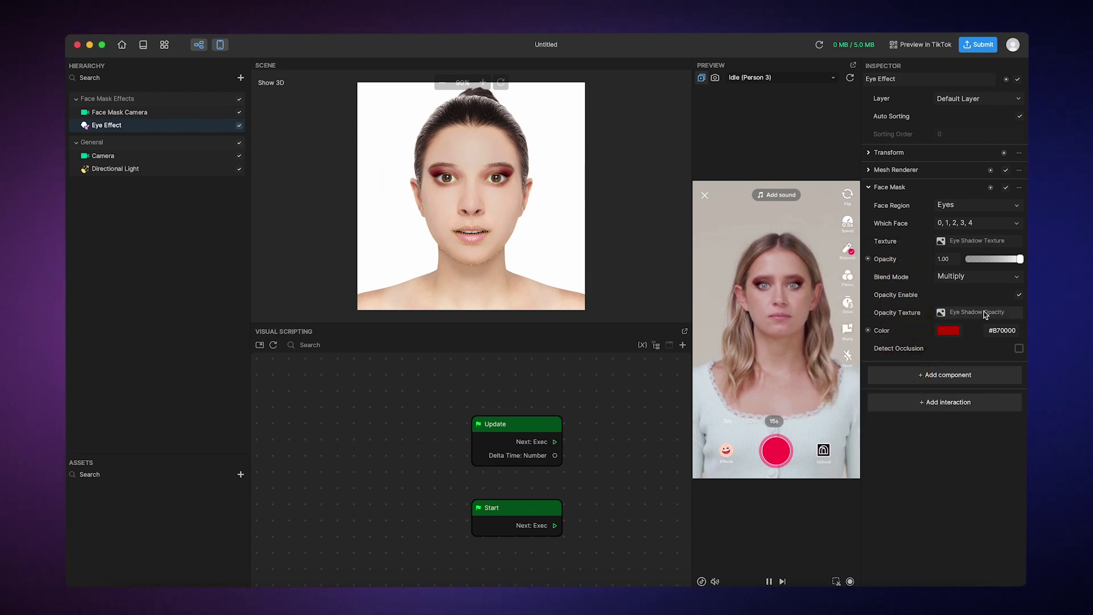
pyautogui.click(1020, 349)
# Step: Add a Lip Effect at 0.60 opacity with Opacity Enable and a #F09898 red lip tint
pyautogui.click(241, 78)
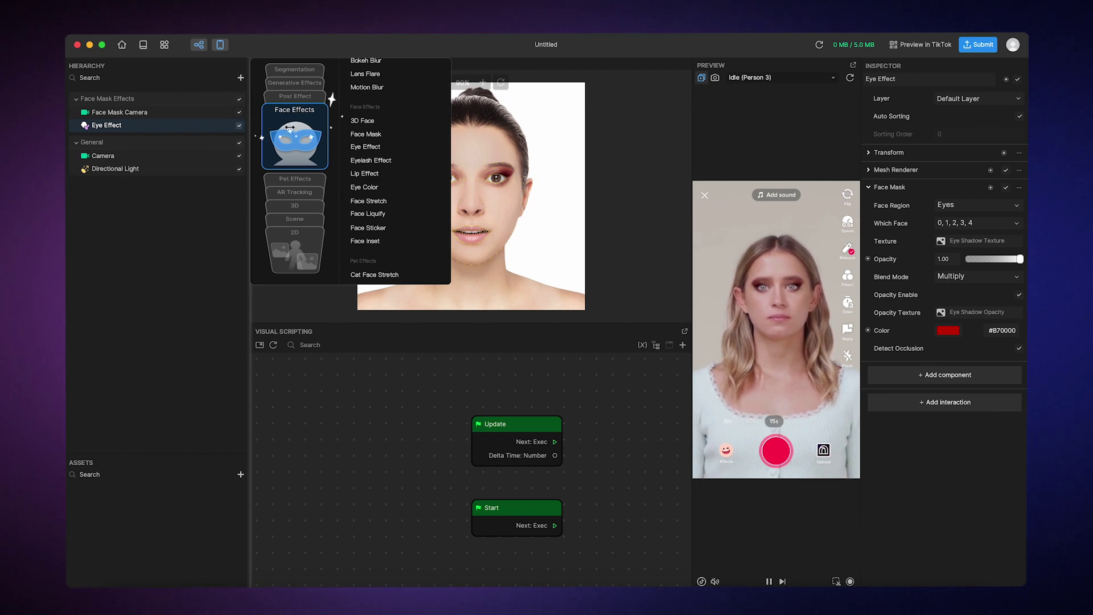
pyautogui.click(374, 174)
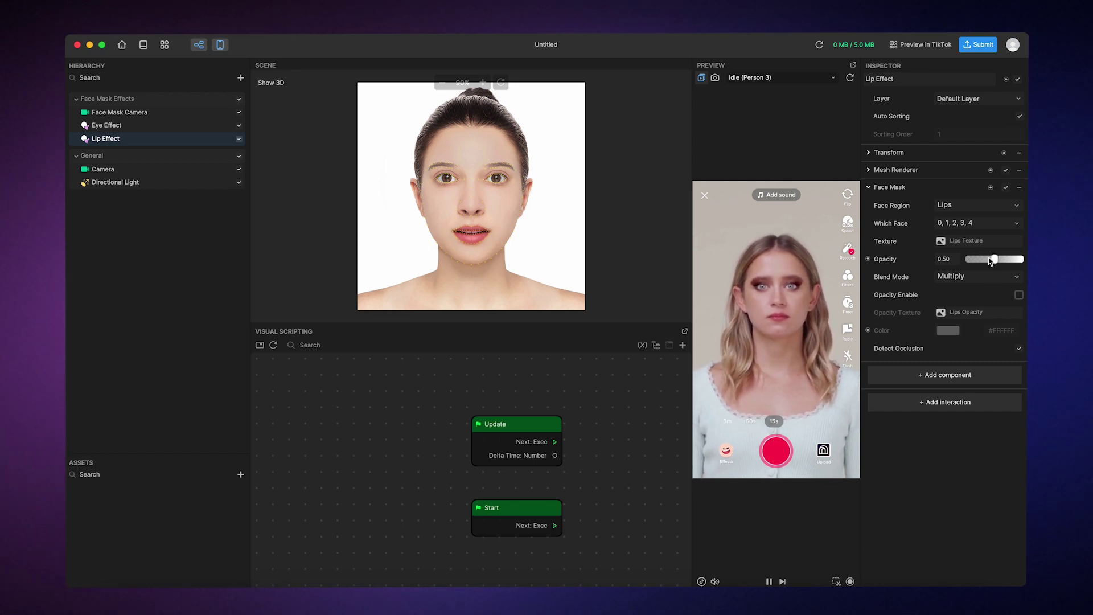
pyautogui.moveTo(986, 262); pyautogui.dragTo(1001, 266)
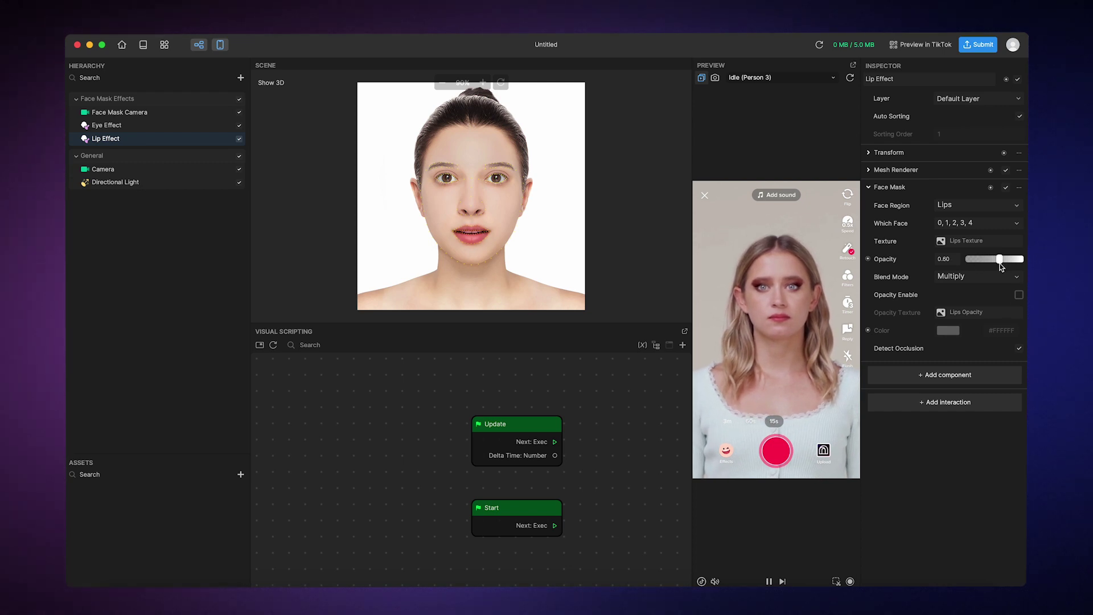
pyautogui.click(1019, 294)
pyautogui.click(956, 333)
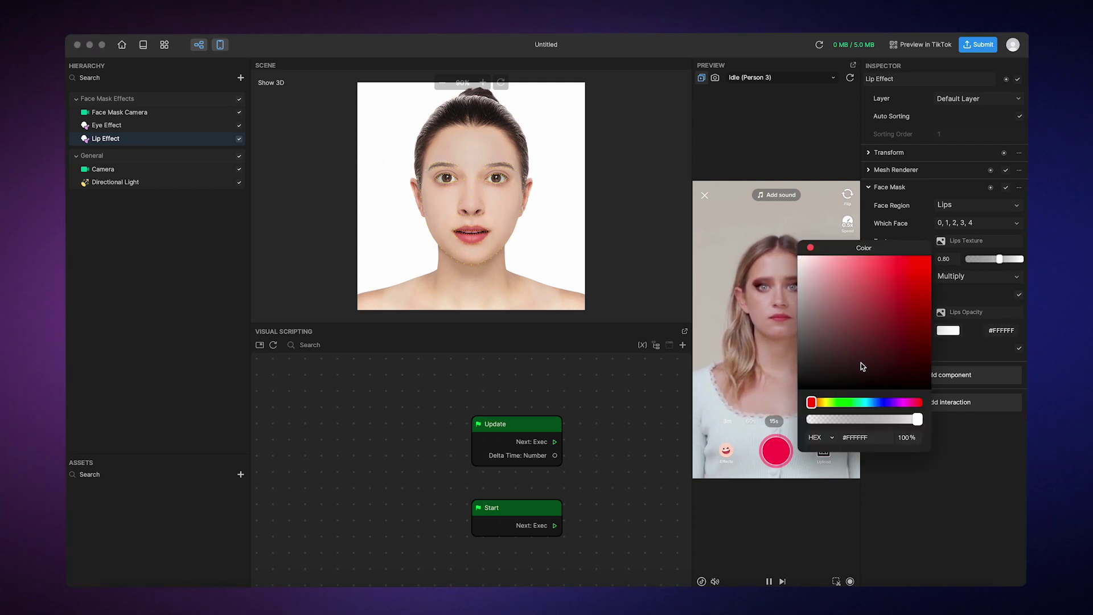
pyautogui.moveTo(859, 366); pyautogui.dragTo(852, 264)
pyautogui.click(810, 248)
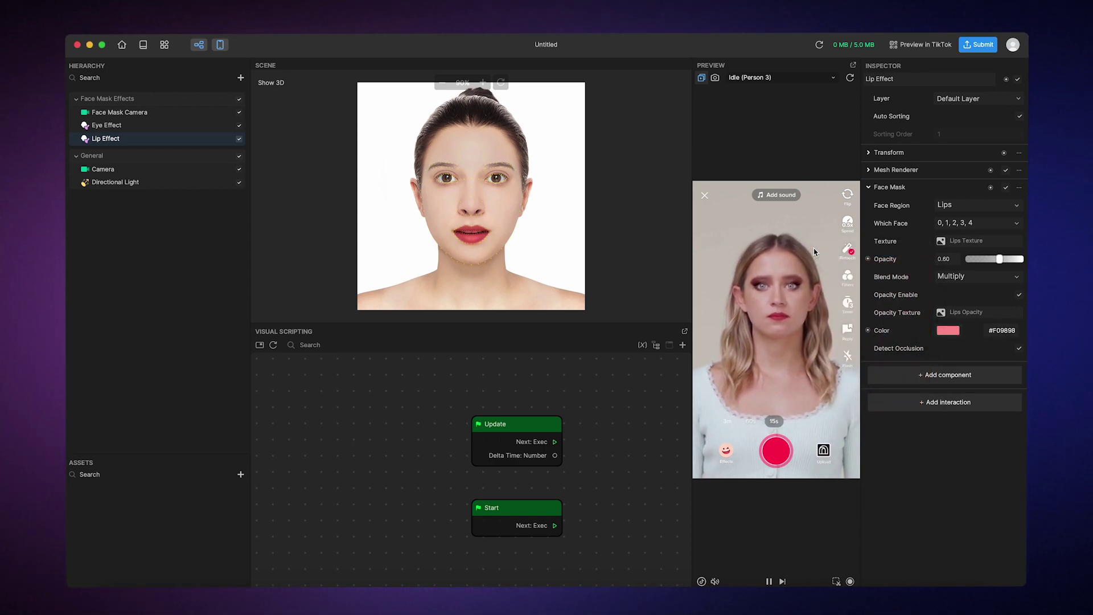
pyautogui.click(241, 78)
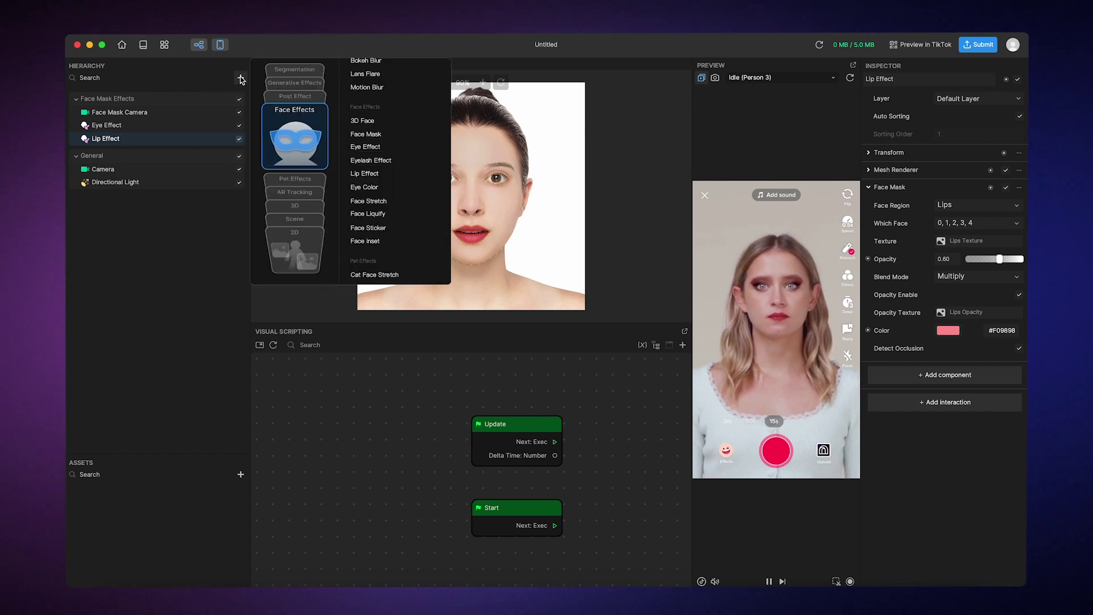
# Step: Add an Eyelash Effect for mascara and reopen the add-object list
pyautogui.click(360, 161)
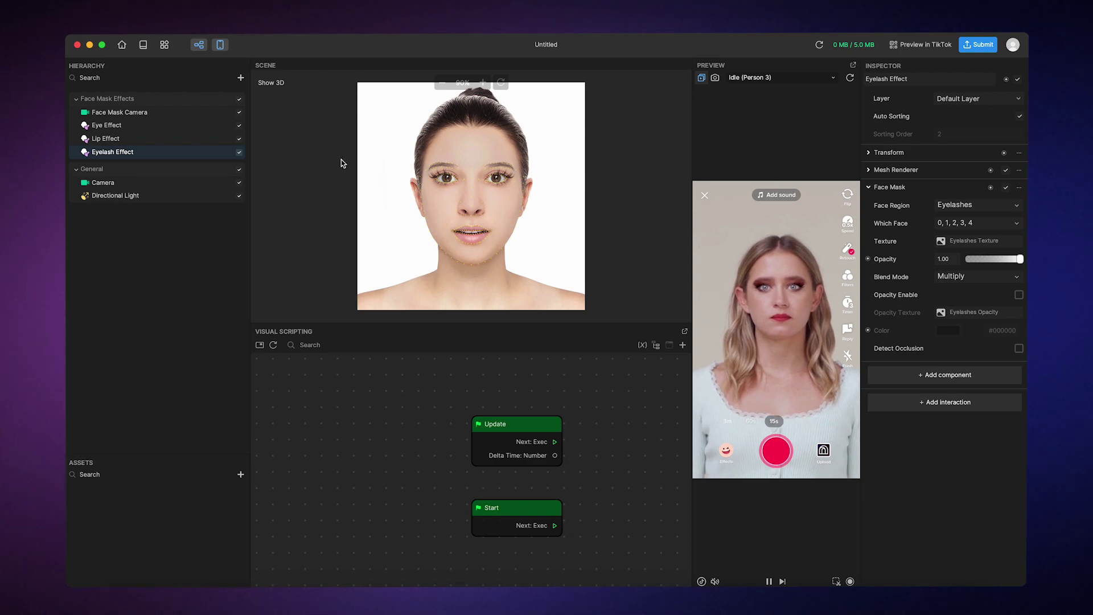
pyautogui.click(239, 79)
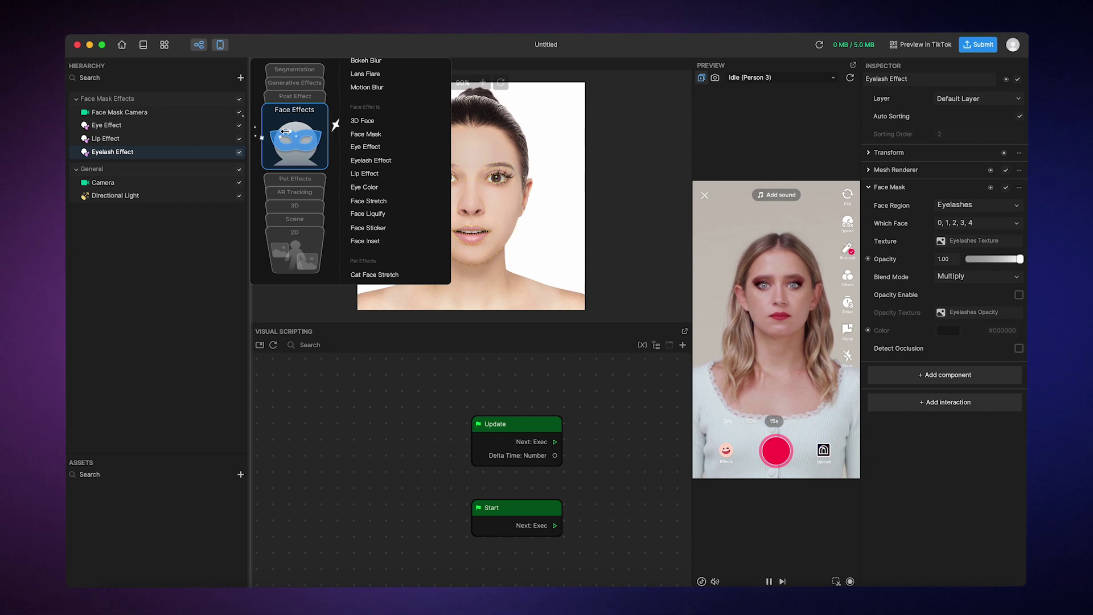
# Step: Add an Eye Color effect at 1.00 opacity, keeping both eyes and Normal blend
pyautogui.click(367, 187)
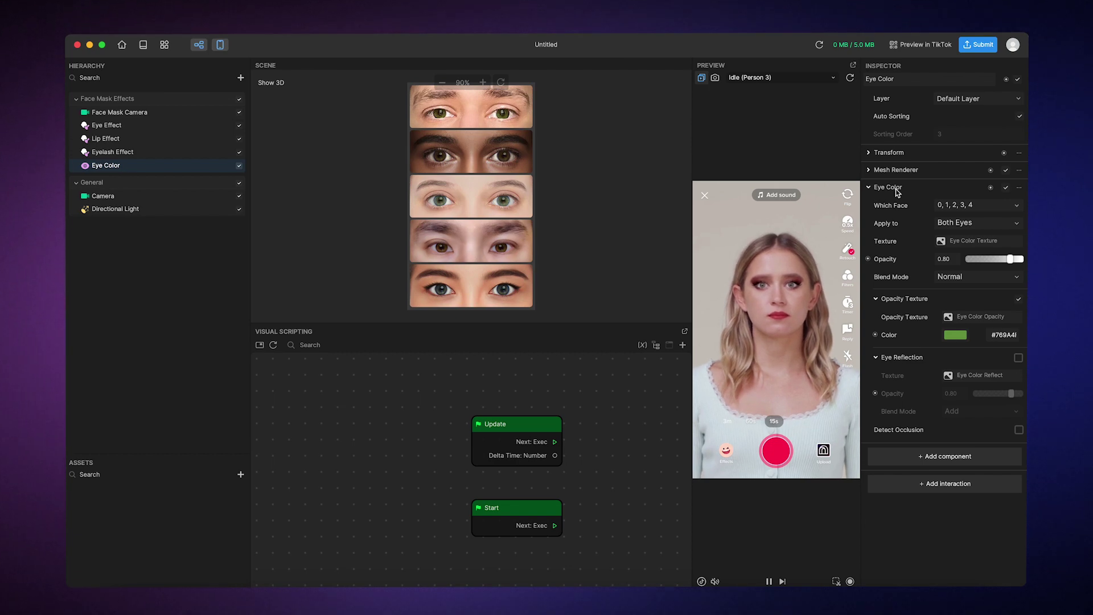
pyautogui.click(944, 227)
pyautogui.click(946, 229)
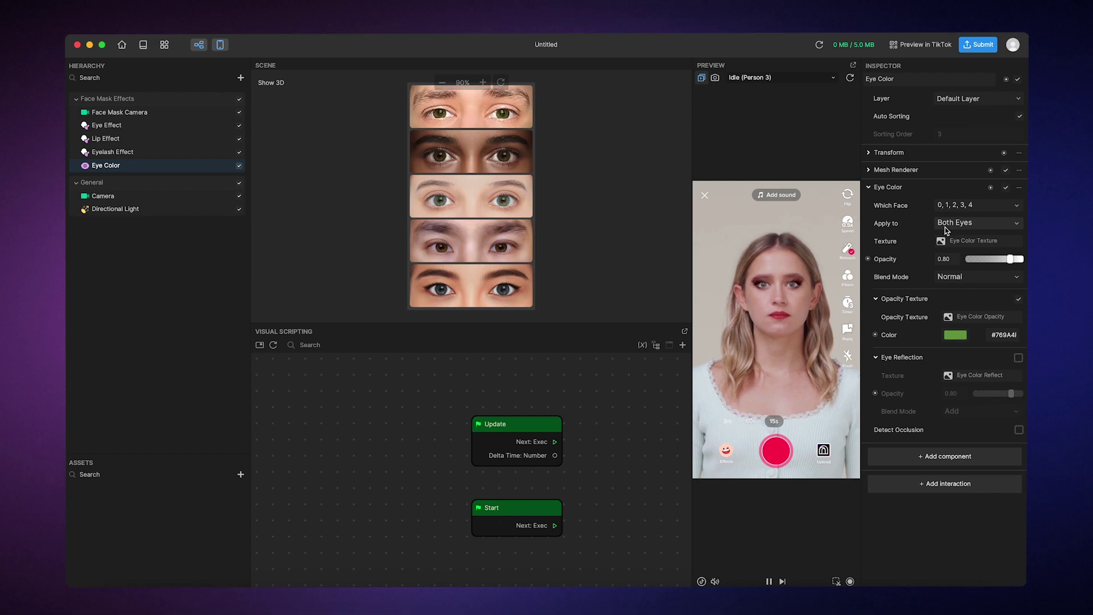
pyautogui.moveTo(1010, 259)
pyautogui.mouseDown()
pyautogui.moveTo(962, 265)
pyautogui.moveTo(1020, 259)
pyautogui.mouseUp()
pyautogui.click(1001, 279)
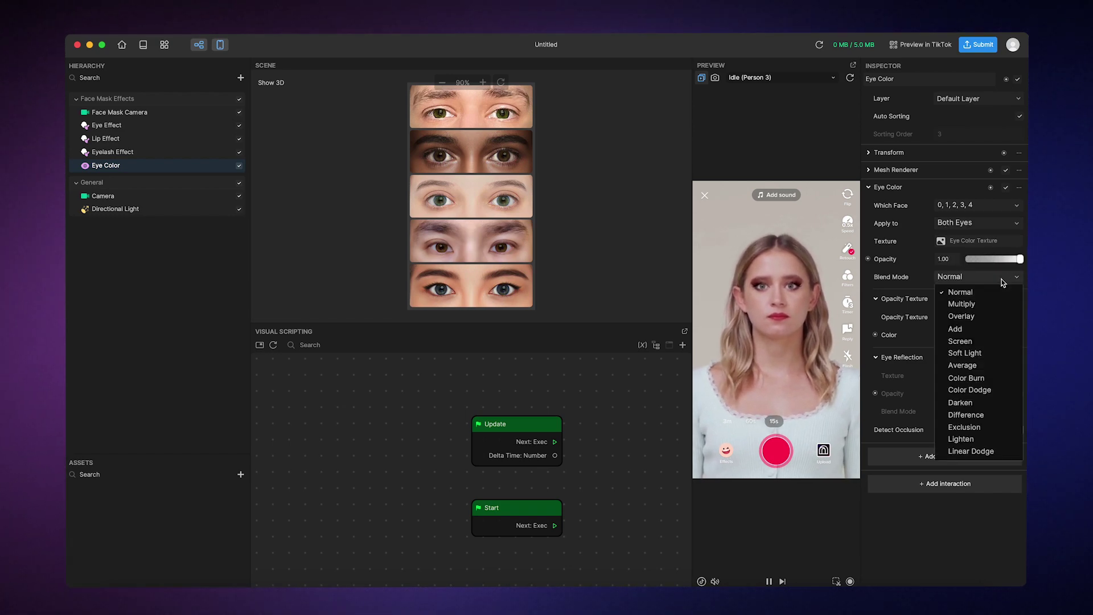
pyautogui.click(1002, 279)
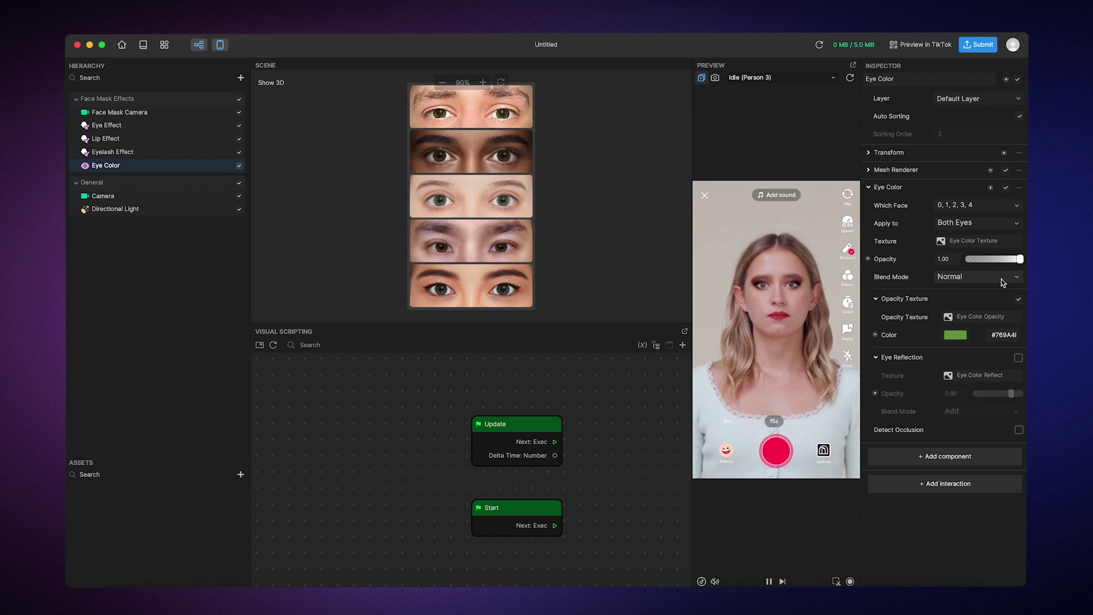
# Step: Tint the irises light blue #00B7F4 and enable Eye Reflection and Detect Occlusion
pyautogui.click(955, 335)
pyautogui.moveTo(879, 318); pyautogui.dragTo(944, 277)
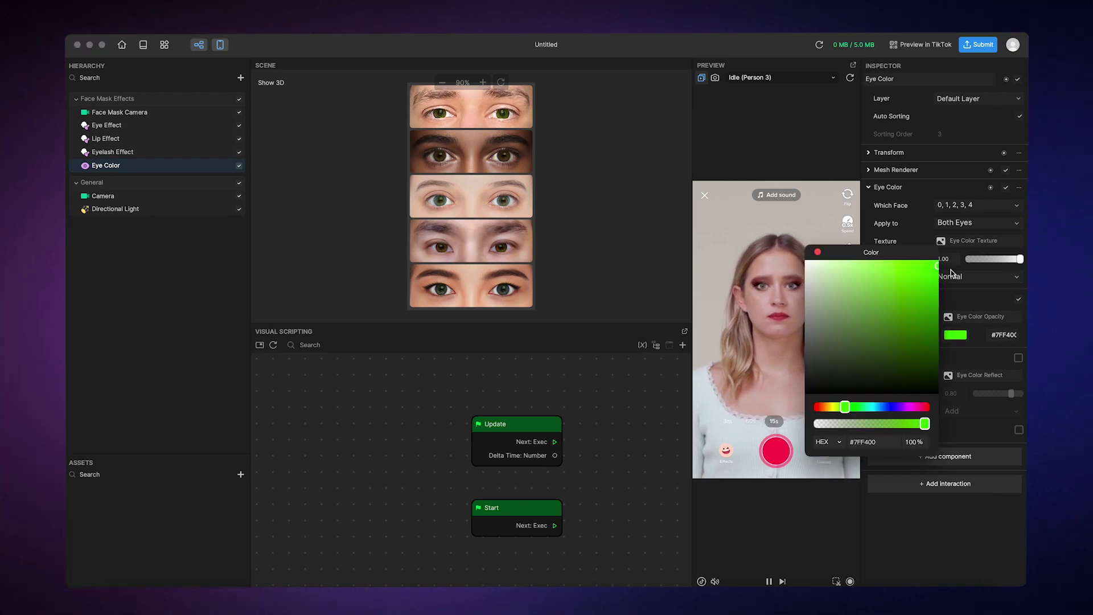
pyautogui.moveTo(844, 407); pyautogui.dragTo(876, 407)
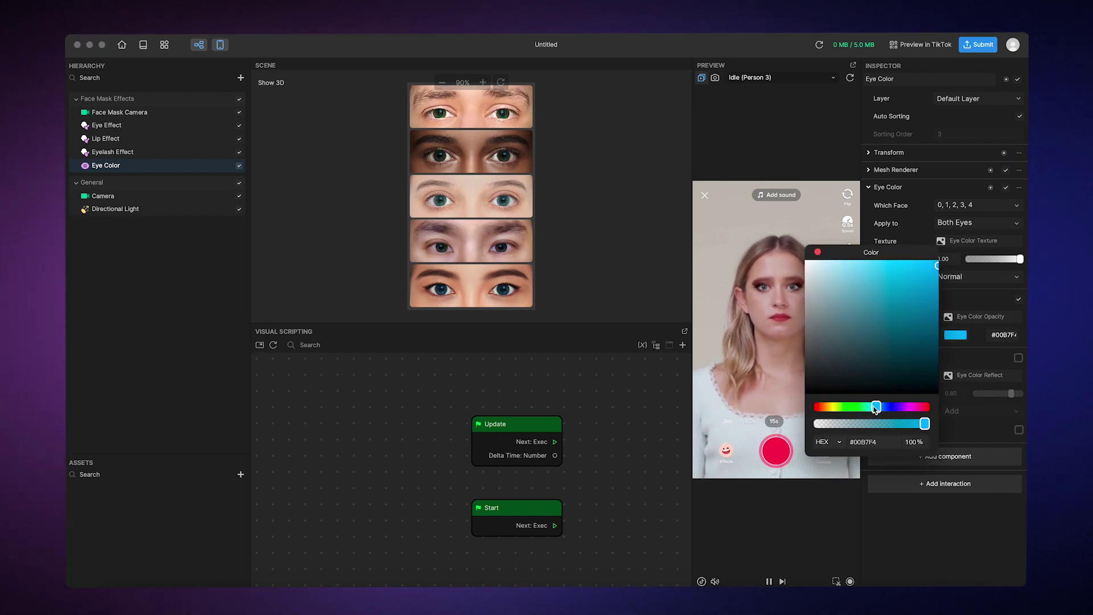
pyautogui.click(817, 251)
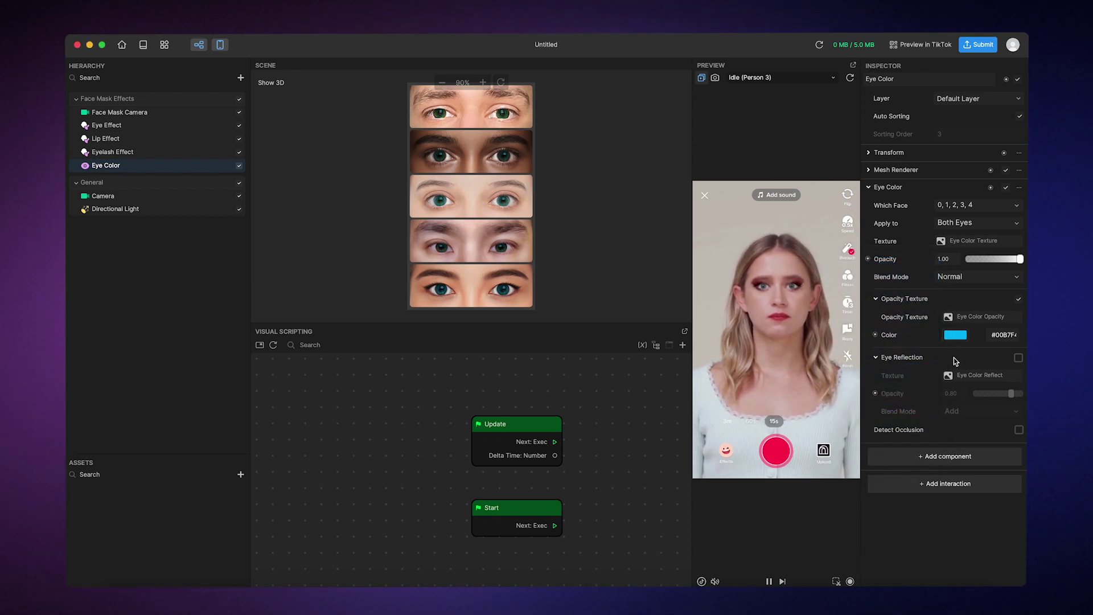
pyautogui.click(1018, 358)
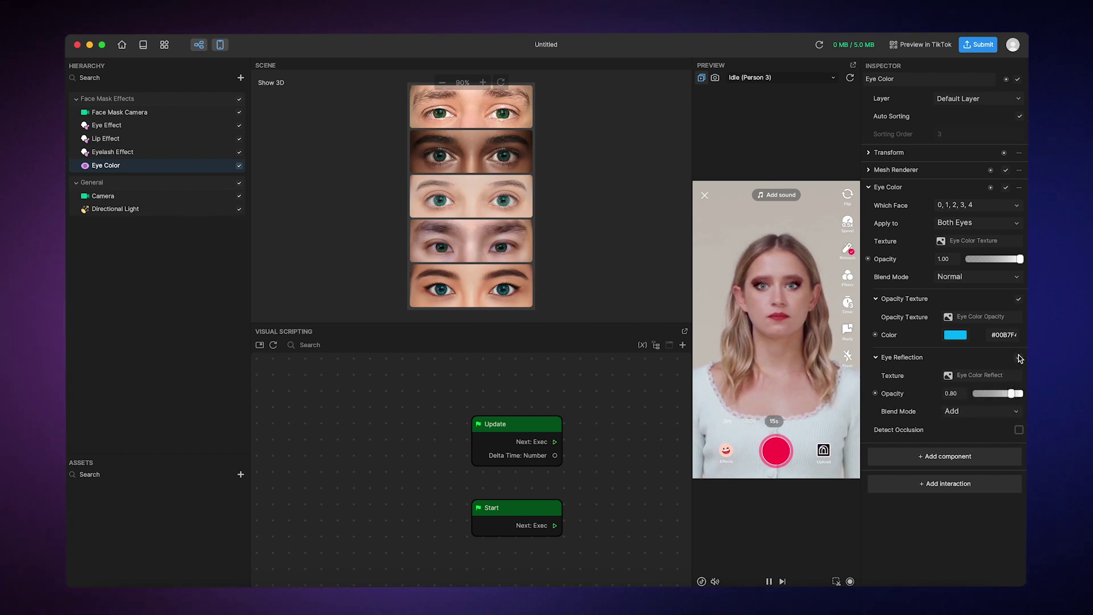
pyautogui.click(1019, 429)
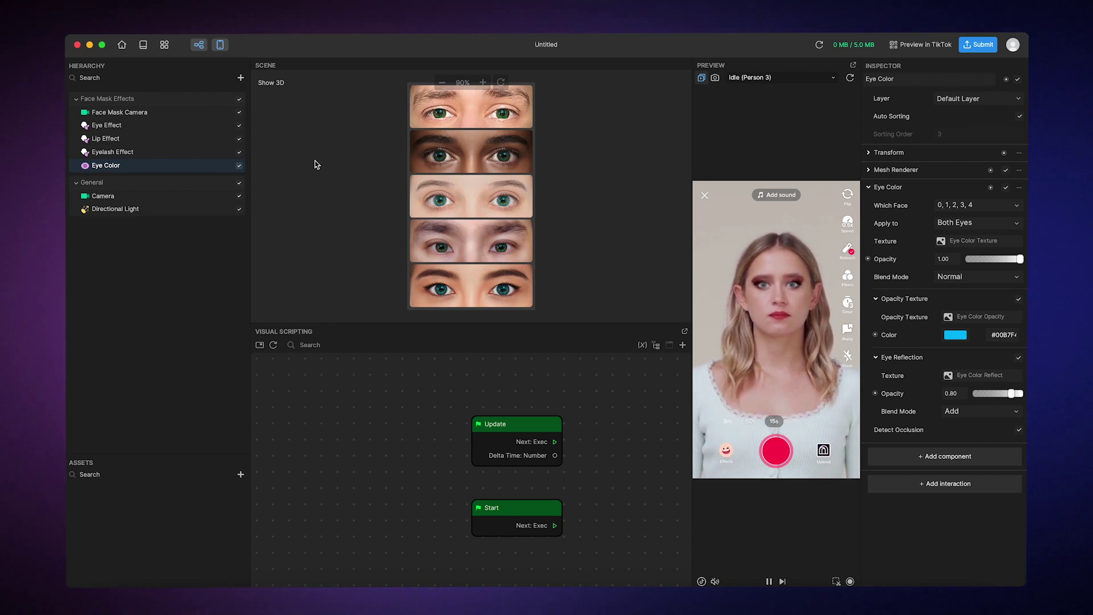
# Step: Add a Segmentation > Hair Segmentation effect and check its blend mode options
pyautogui.click(241, 79)
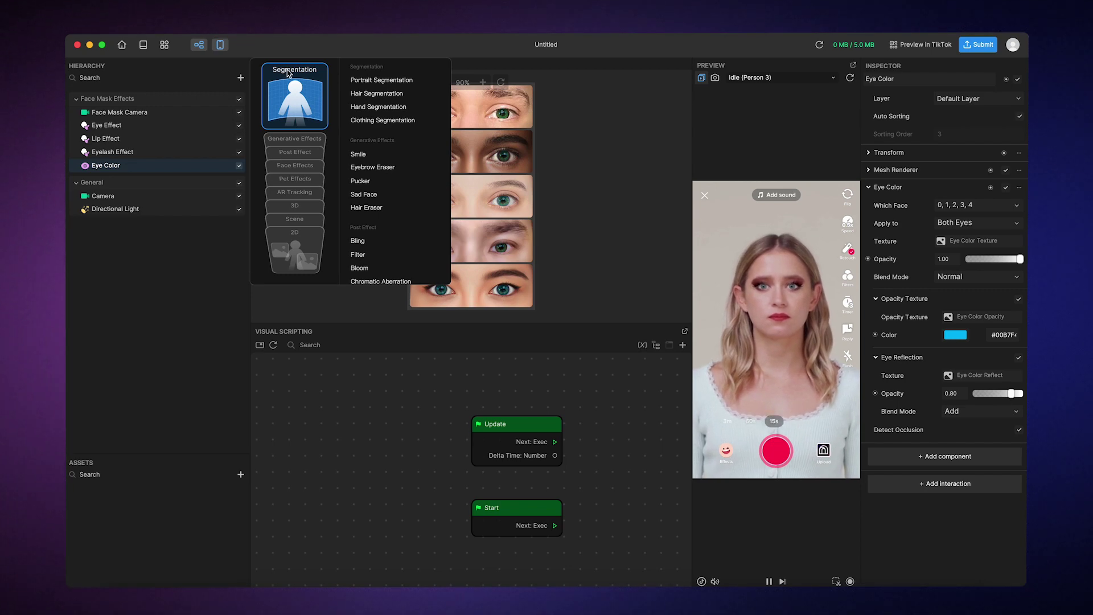
pyautogui.click(364, 93)
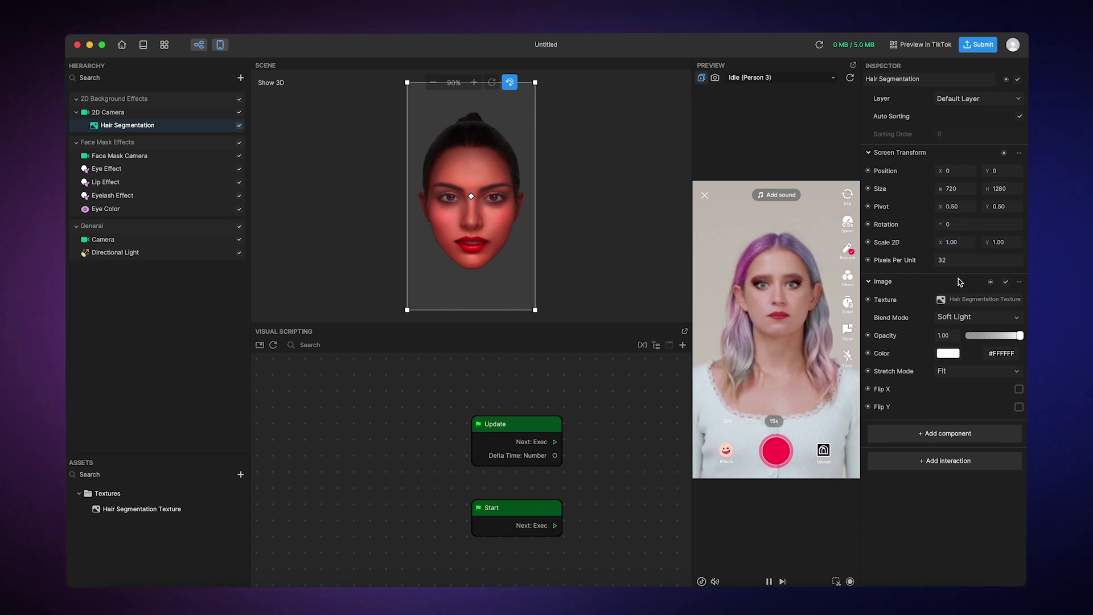
pyautogui.click(979, 317)
# Step: Keep Soft Light blending and set the hair tint colour to deep purple #690D99
pyautogui.click(979, 317)
pyautogui.click(948, 353)
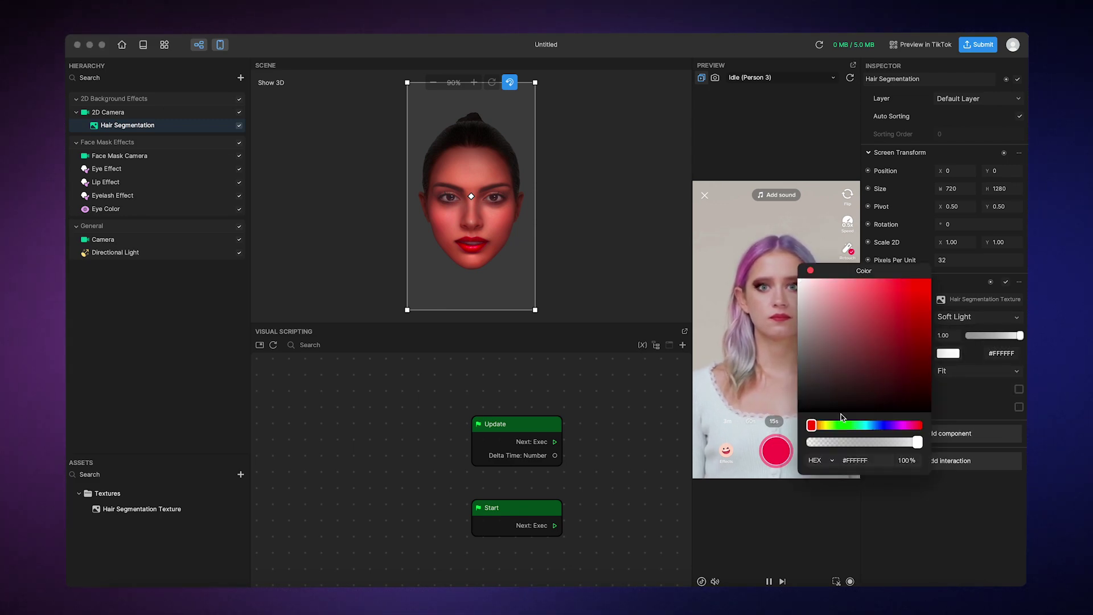
pyautogui.moveTo(814, 426); pyautogui.dragTo(893, 425)
pyautogui.click(919, 332)
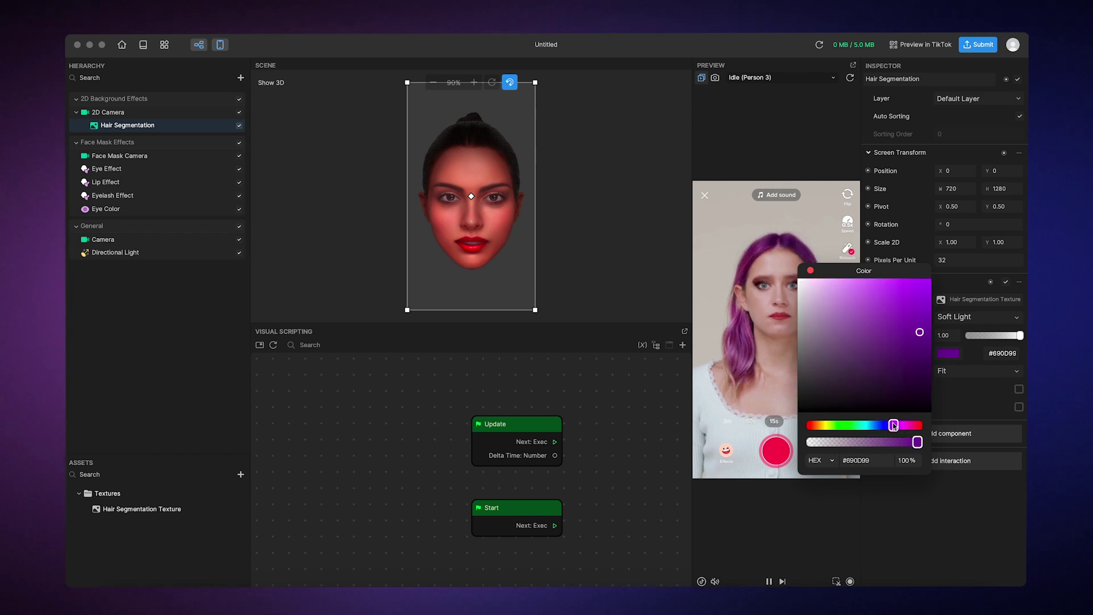
pyautogui.click(810, 271)
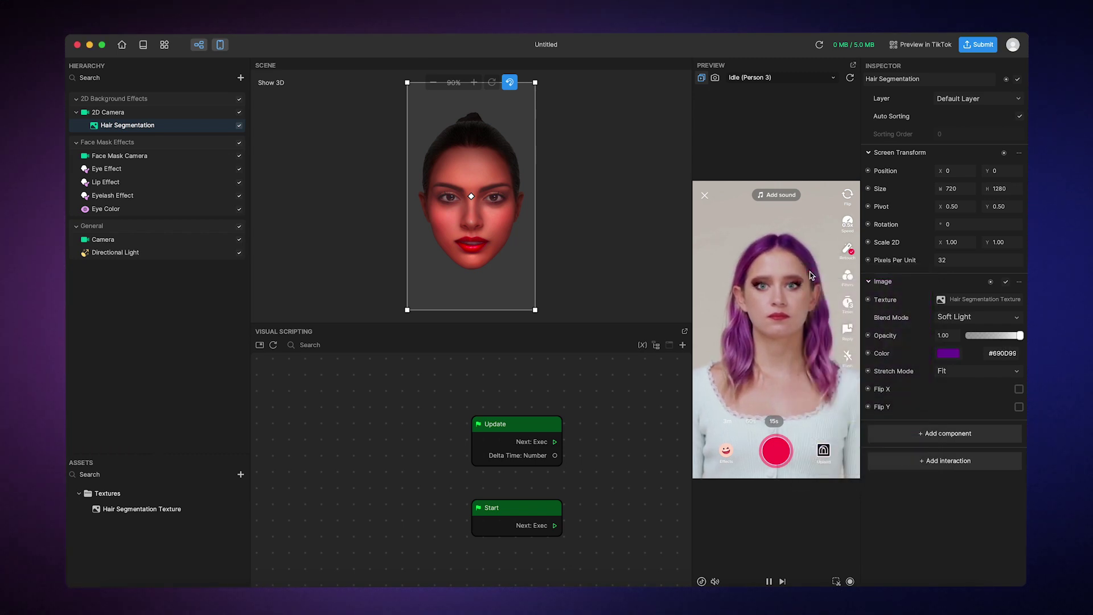